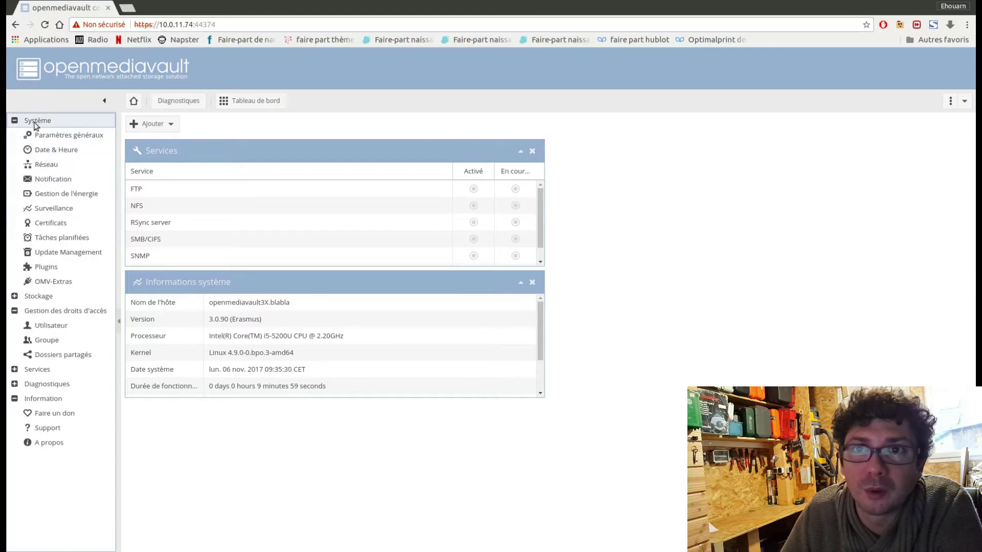
# Search the plugins for clamav, tick openmediavault-clamav 3.3.3 and start installing it
pyautogui.click(44, 266)
pyautogui.click(374, 127)
pyautogui.write('clamav')
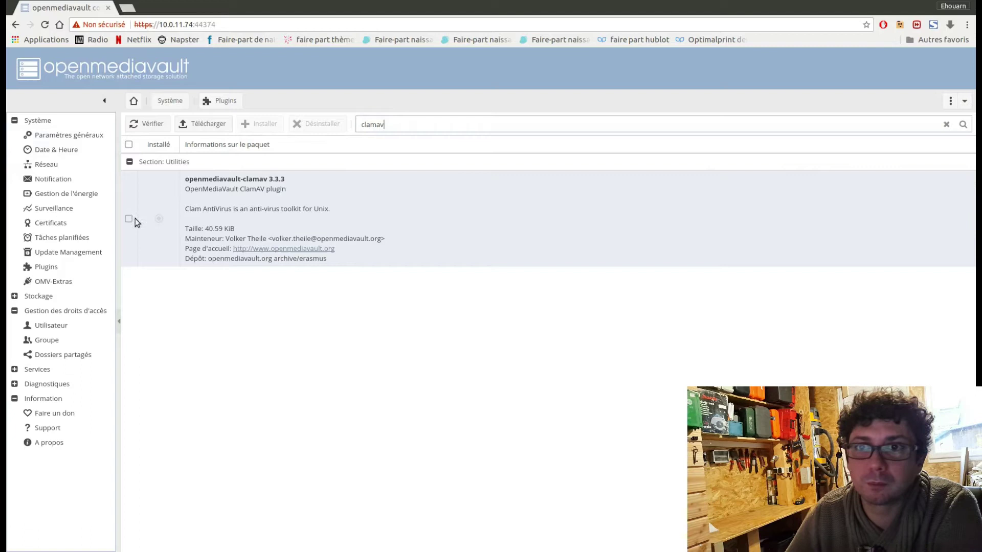
pyautogui.click(128, 219)
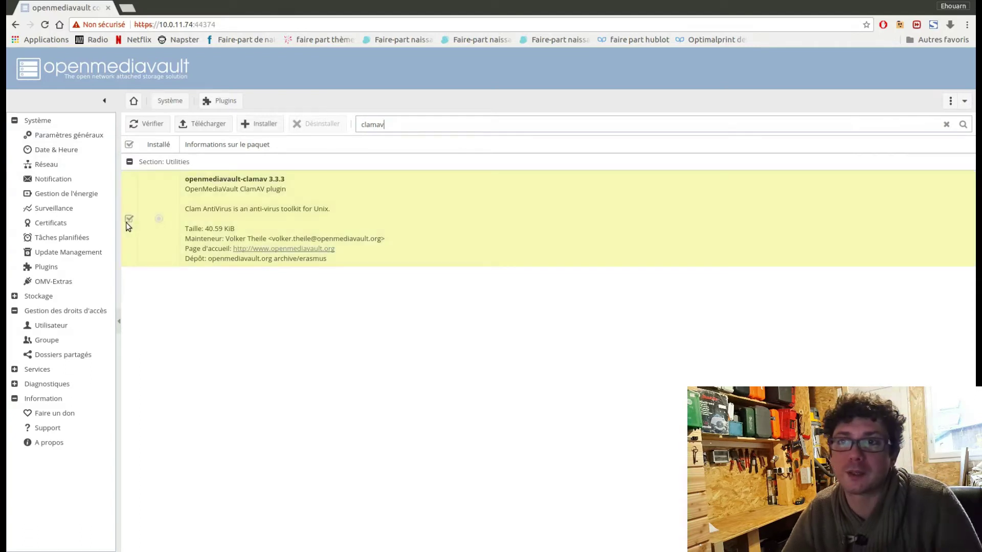
pyautogui.click(261, 124)
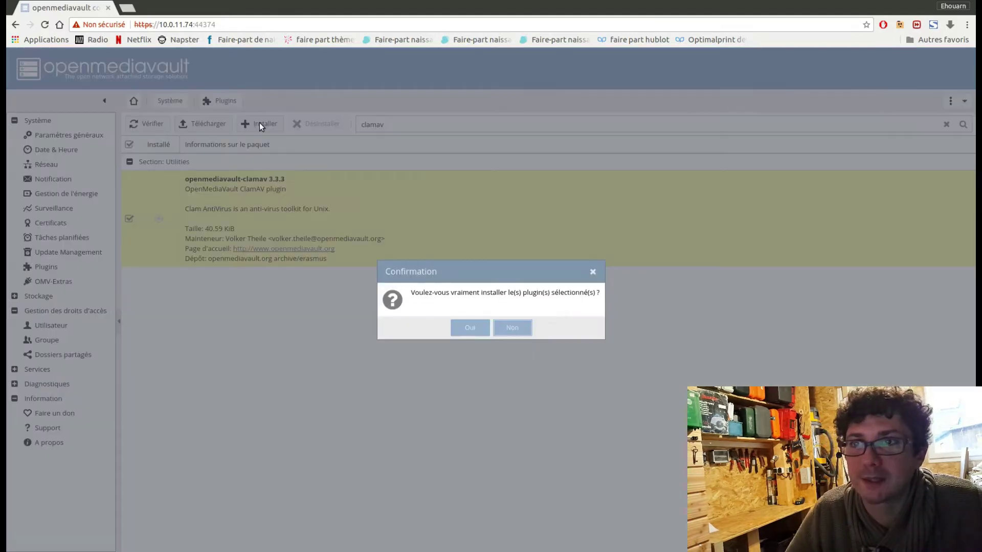
# Confirm the openmediavault-clamav install, close the finished log and reload the page
pyautogui.click(468, 326)
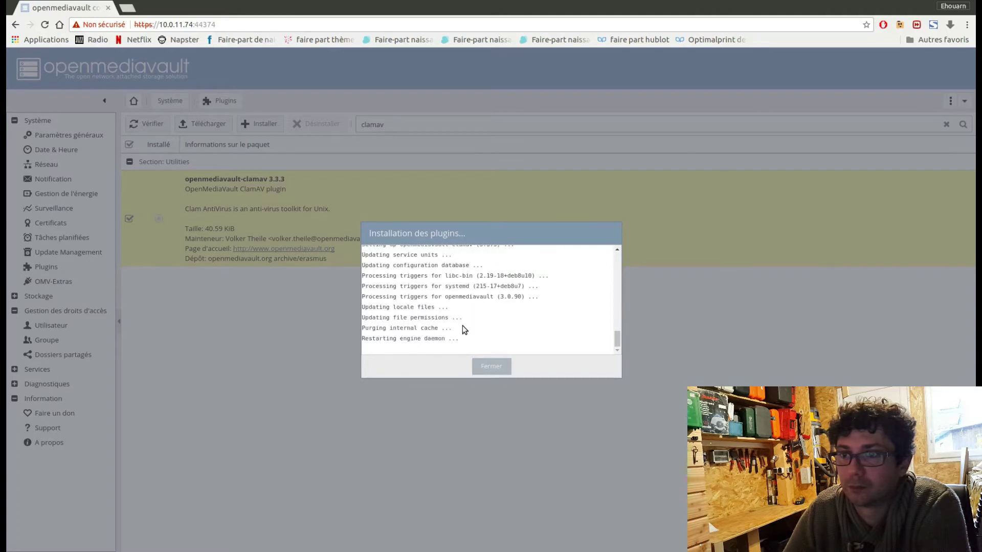
pyautogui.click(494, 366)
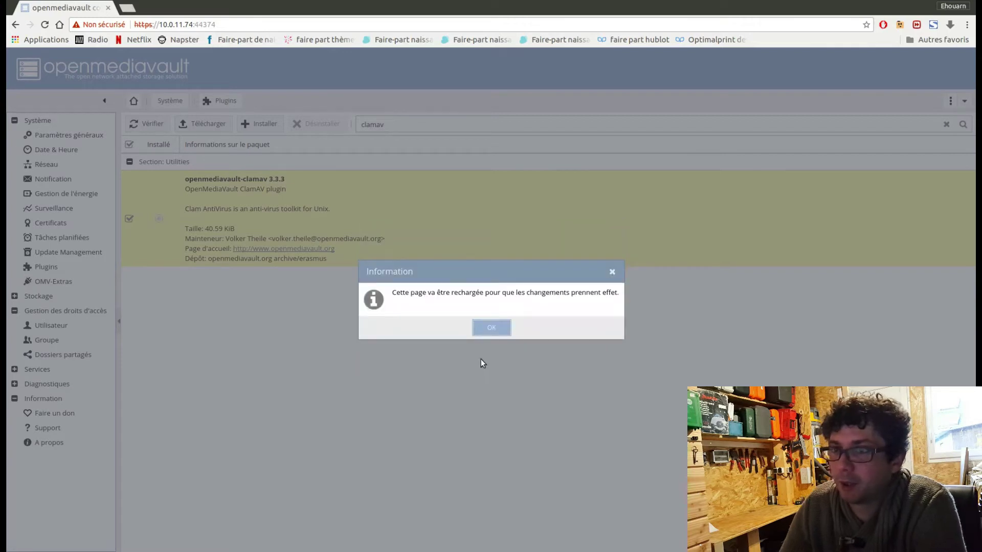
pyautogui.click(492, 331)
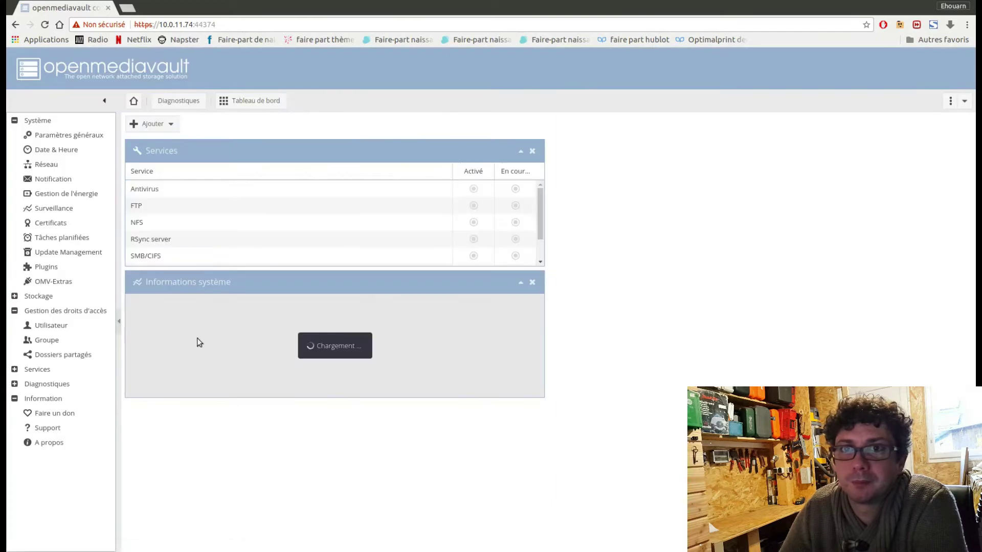
# Collapse Système and Gestion des droits d'accès, then open Services > ClamAV
pyautogui.click(14, 121)
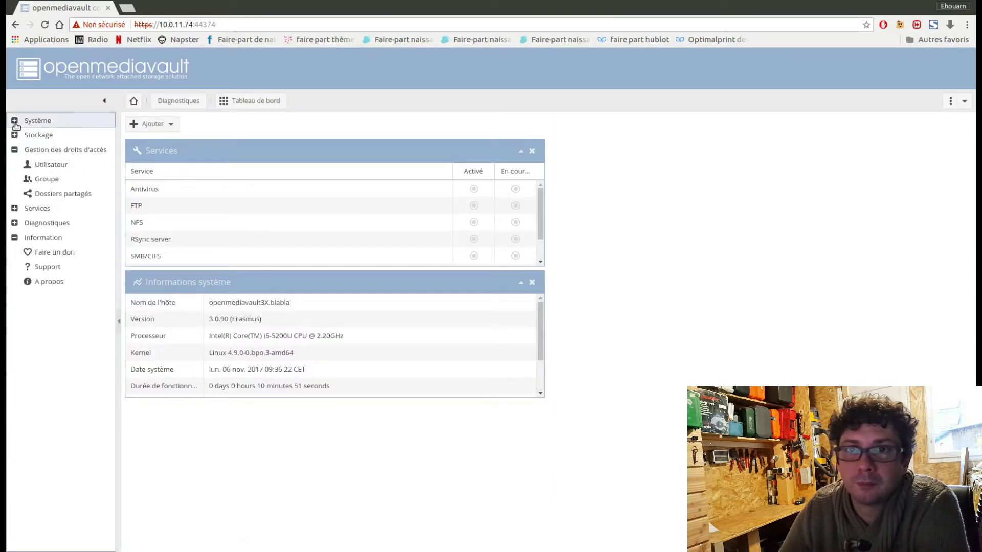
pyautogui.click(14, 150)
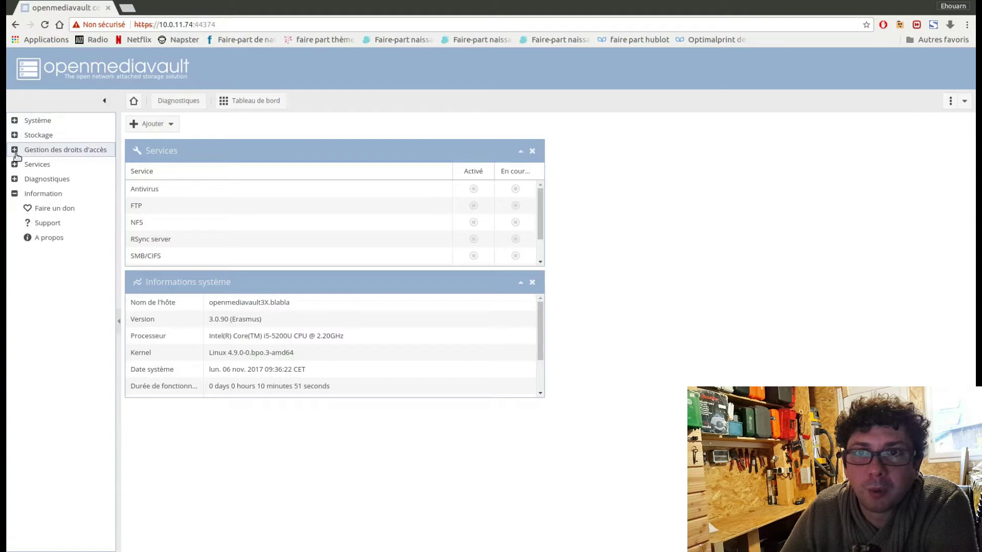
pyautogui.click(15, 165)
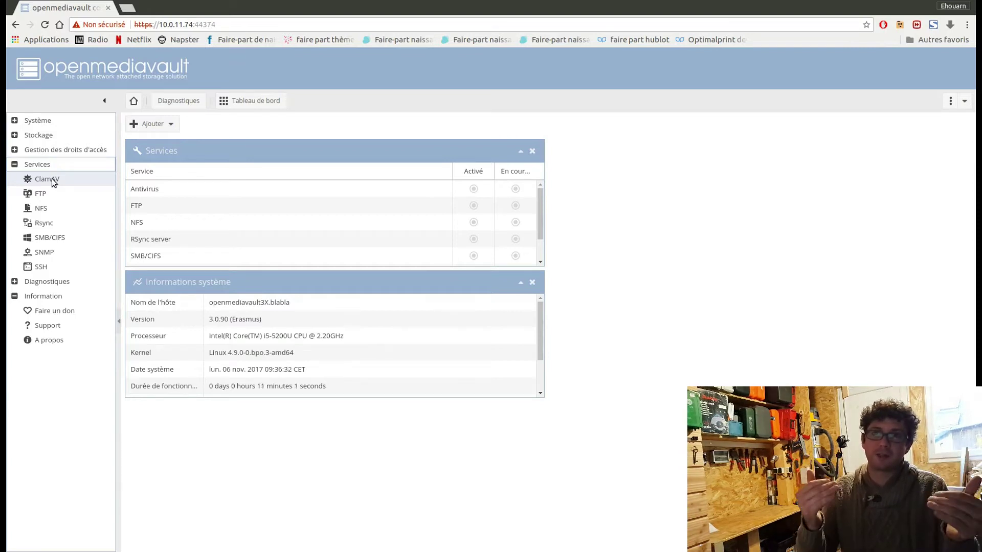
pyautogui.click(52, 179)
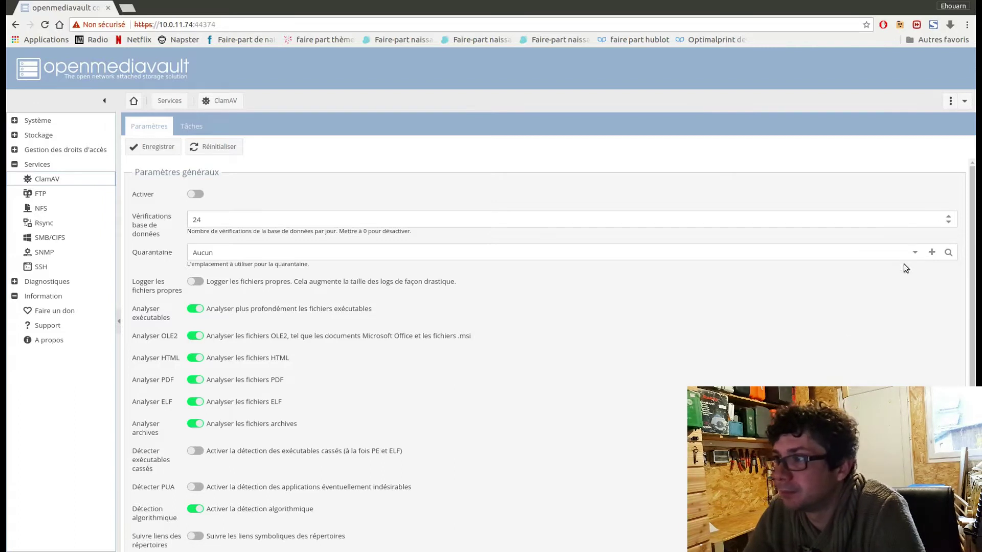
# From the Quarantaine setting, start a new shared folder named 'clamavquarantaine'
pyautogui.click(914, 254)
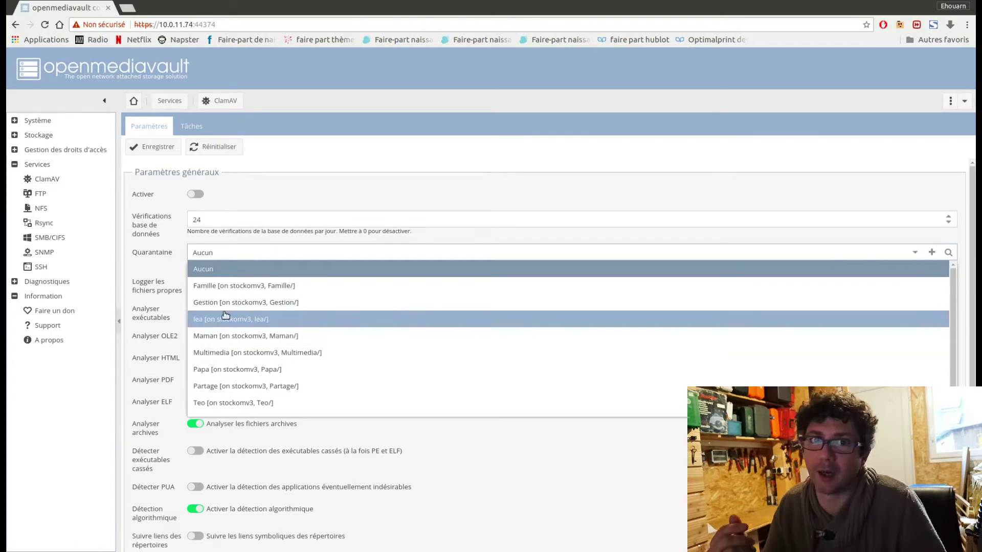
pyautogui.click(931, 252)
pyautogui.click(456, 229)
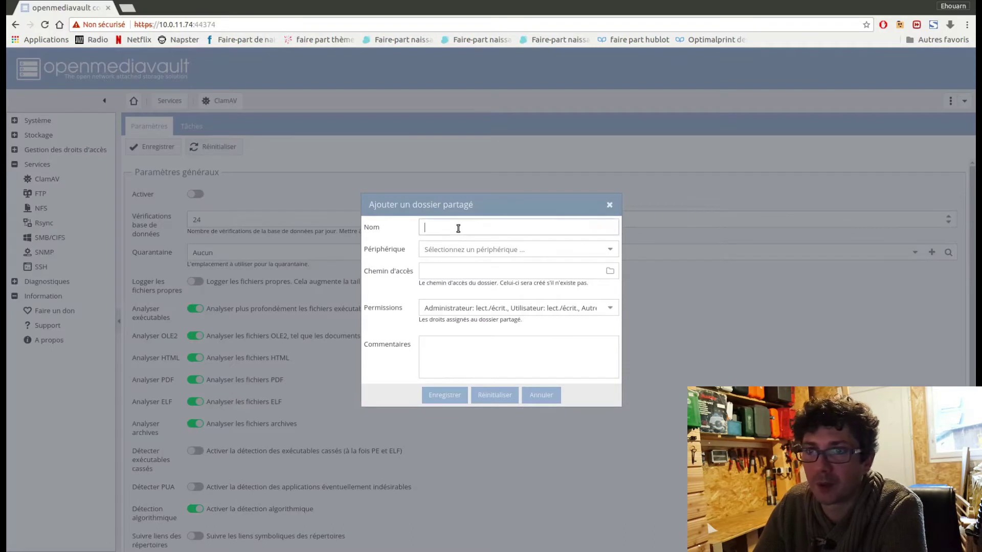
pyautogui.write('cla')
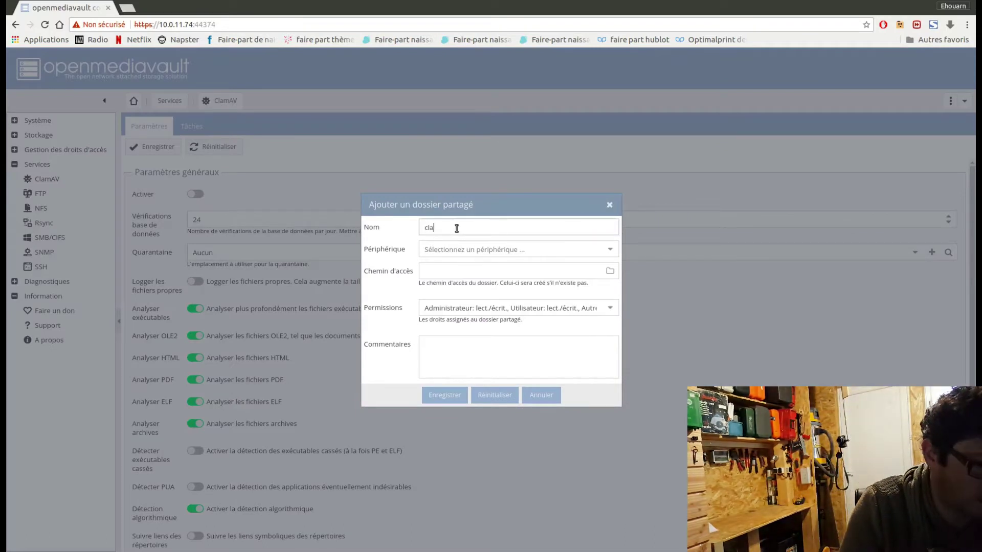
pyautogui.write('mav')
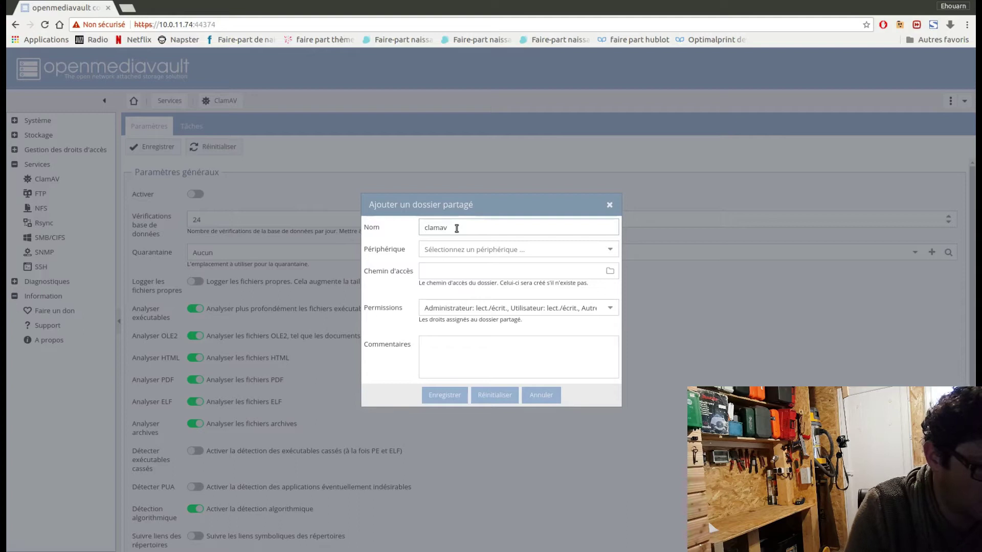
pyautogui.write('quaran')
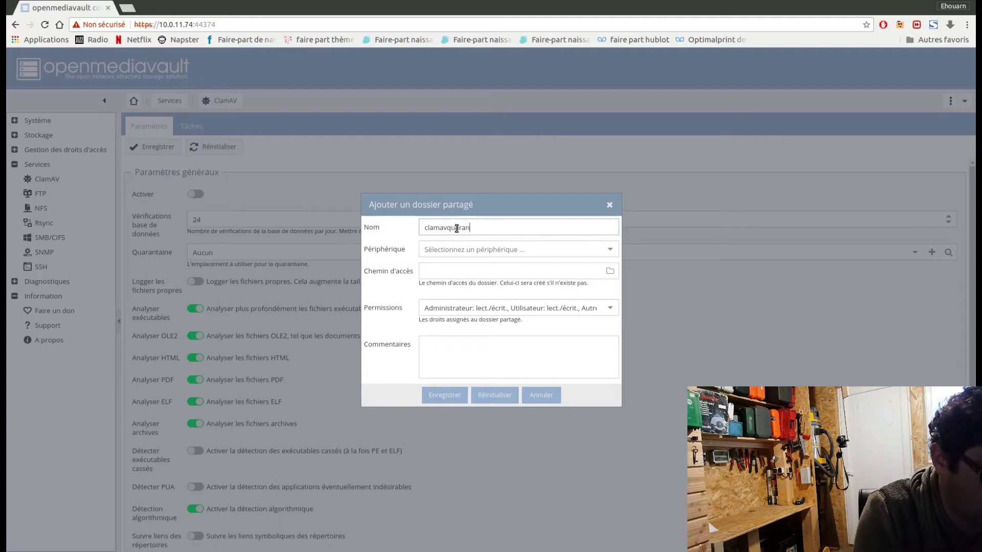
pyautogui.write('taine')
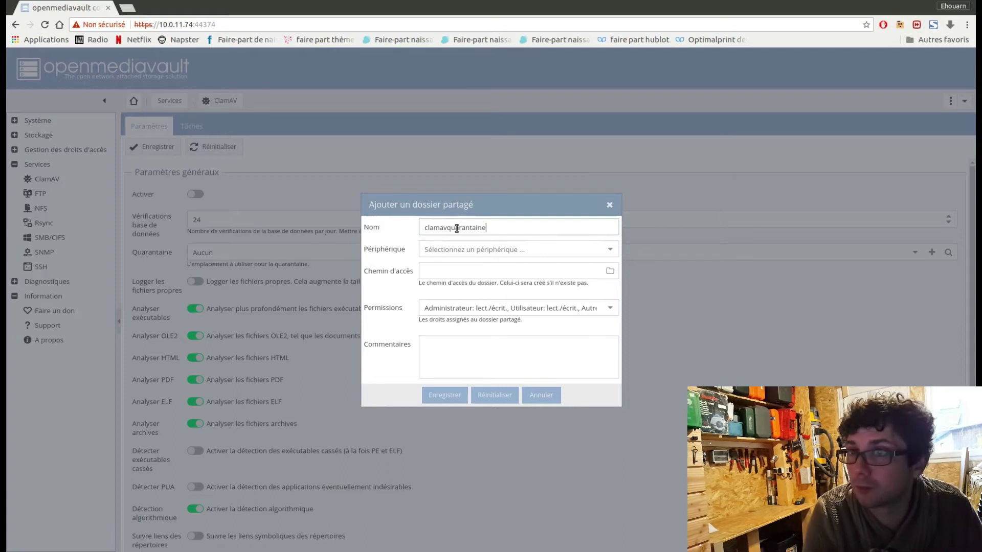
pyautogui.click(546, 251)
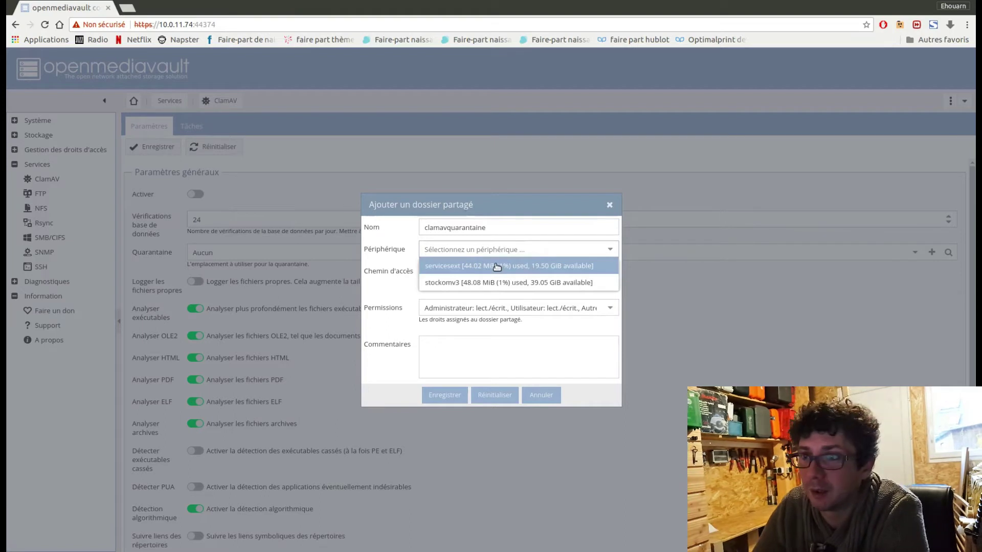
# Place the folder on stockomv3 with comment 'dossier de quarantaine antivirus omv3'
pyautogui.click(490, 283)
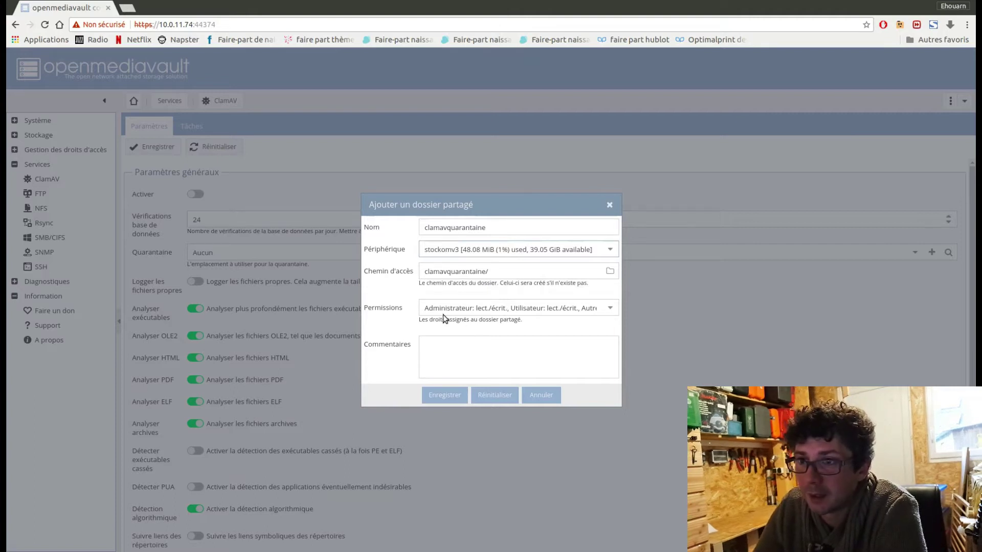
pyautogui.click(461, 361)
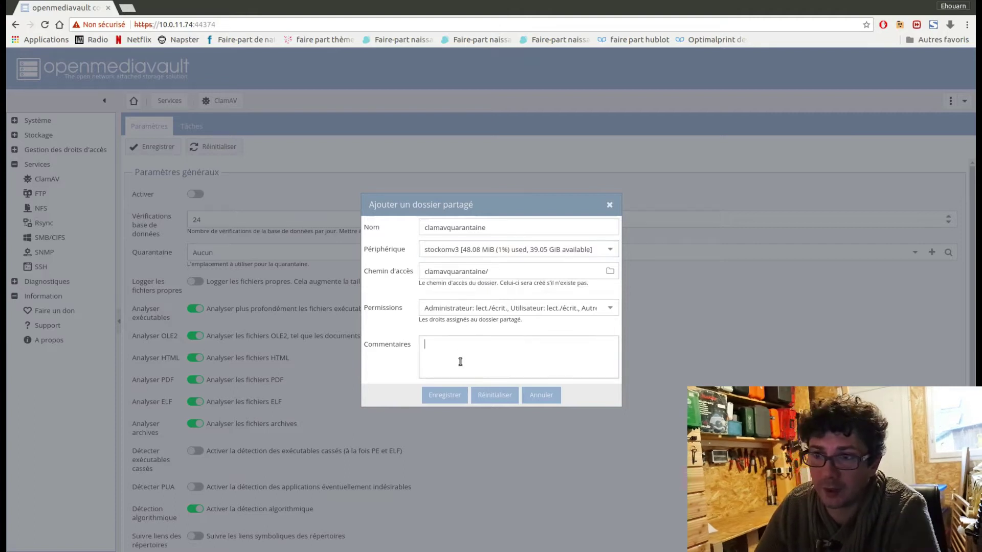
pyautogui.write('dossier de quaranta')
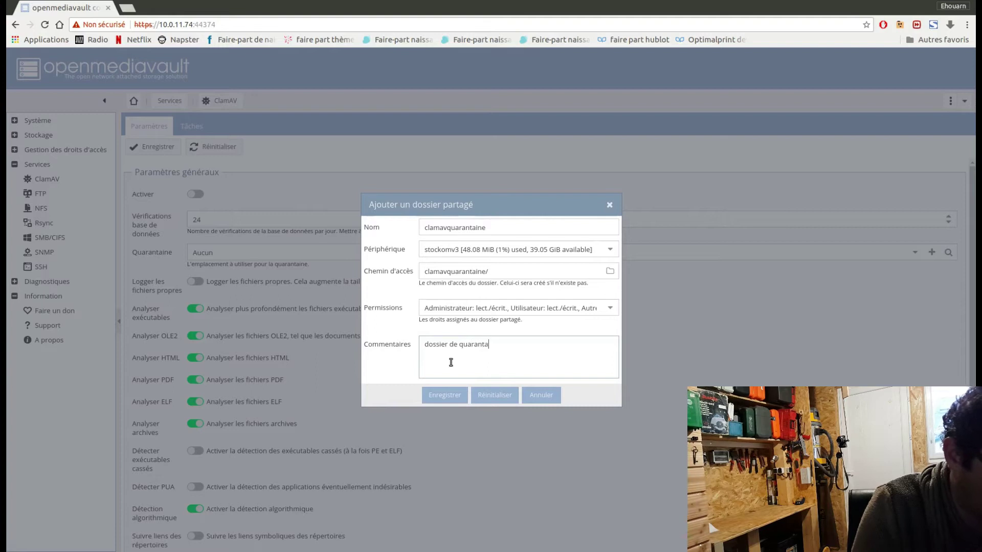
pyautogui.write('ine ')
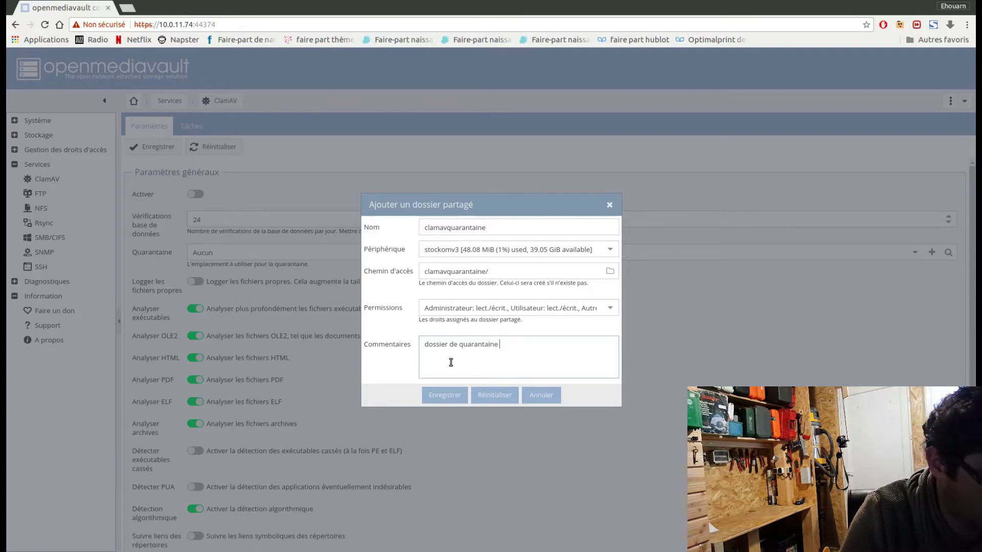
pyautogui.write('antivi')
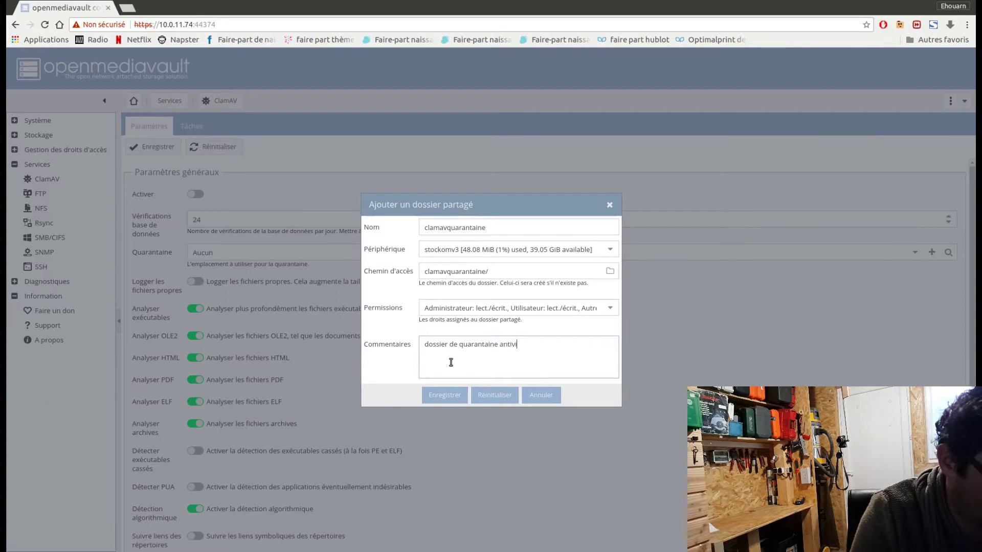
pyautogui.write('rus omvs')
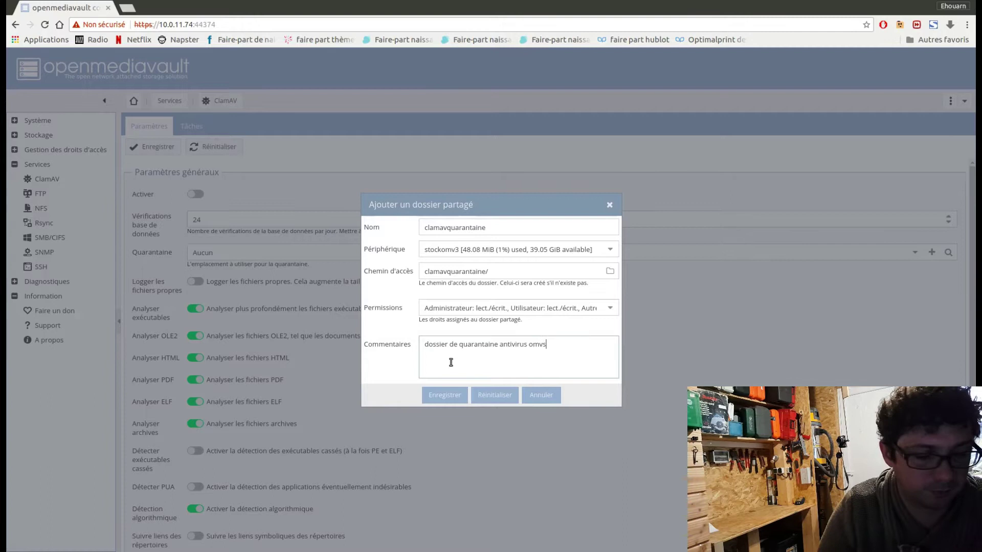
pyautogui.press('BackSpace')
pyautogui.write('3')
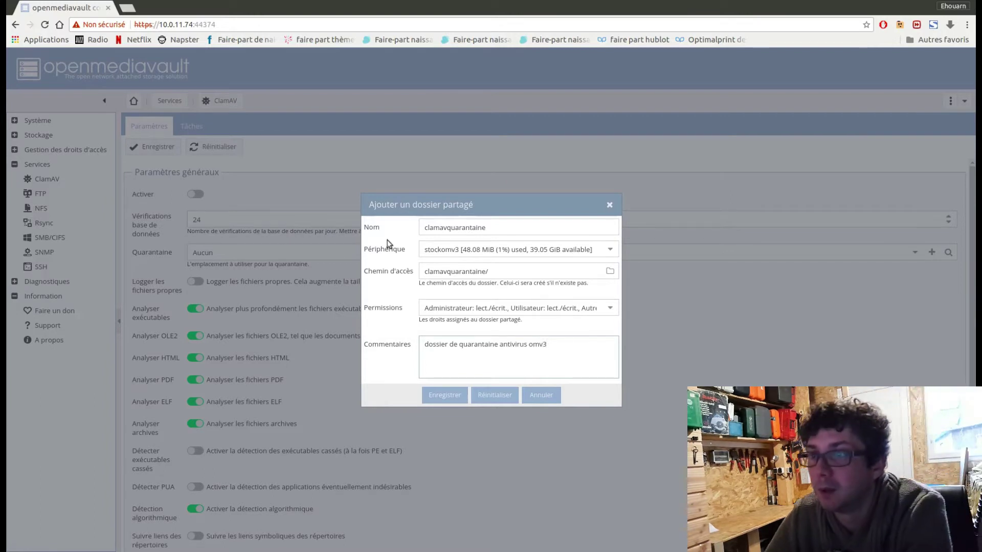
# Save the clamavquarantaine shared folder and review the ClamAV options
pyautogui.click(445, 395)
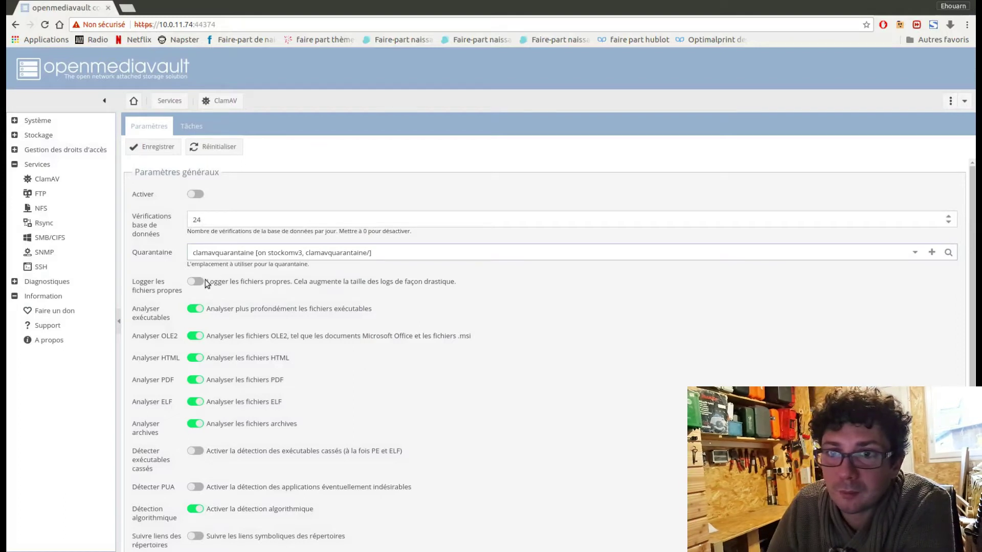
pyautogui.scroll(-1, 269, 325)
pyautogui.scroll(-3, 269, 327)
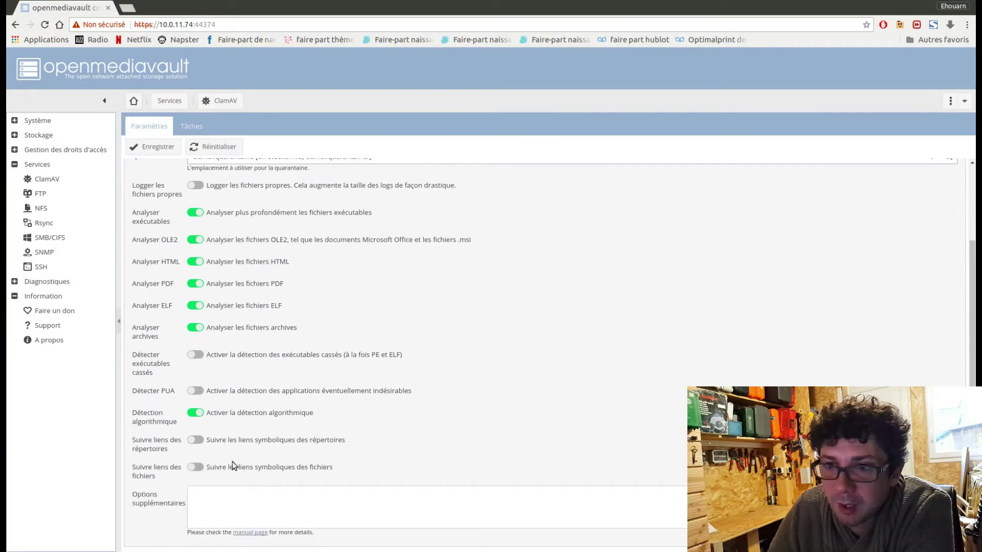
pyautogui.scroll(1, 245, 399)
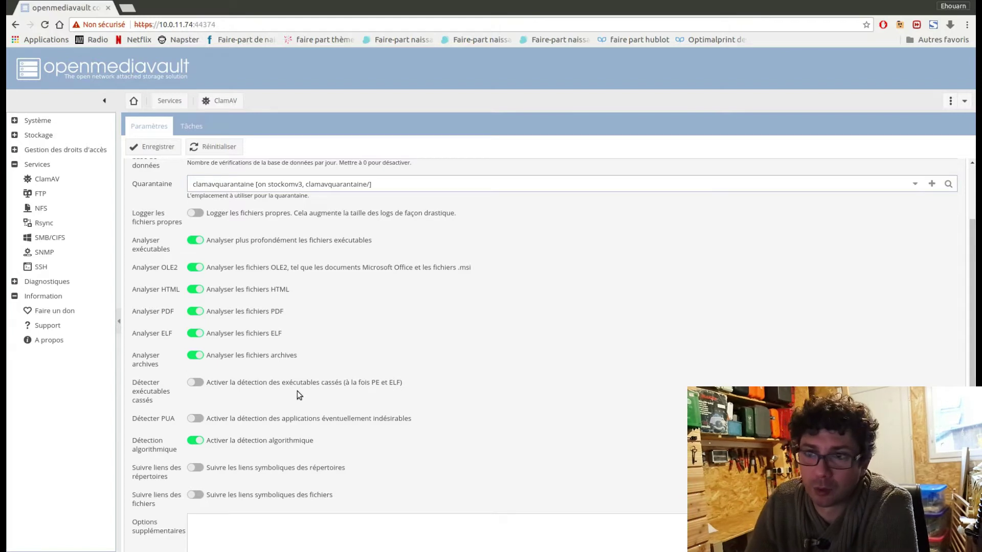
pyautogui.scroll(1, 300, 400)
pyautogui.scroll(2, 299, 400)
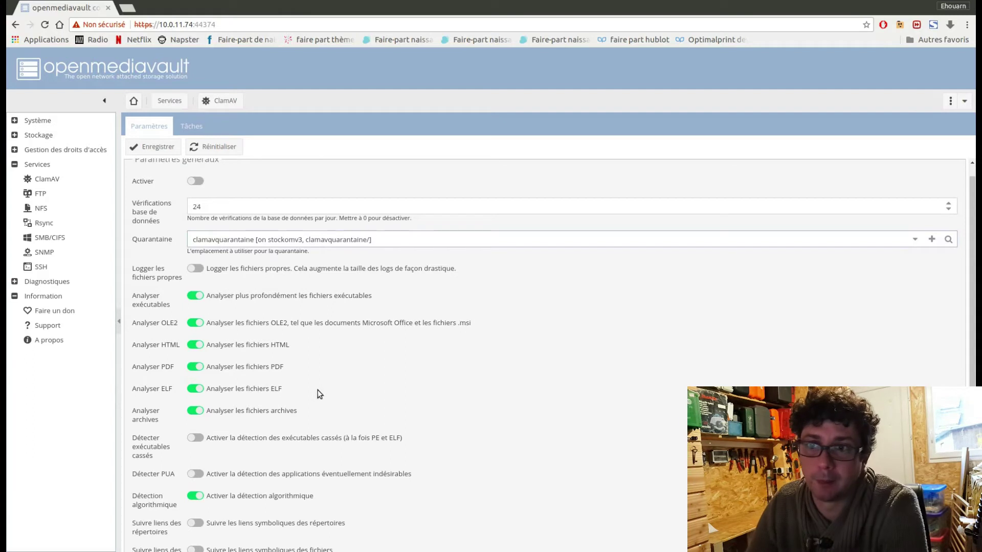
# Save and apply the enabled ClamAV settings, then view the Tâches scan list
pyautogui.scroll(1, 320, 389)
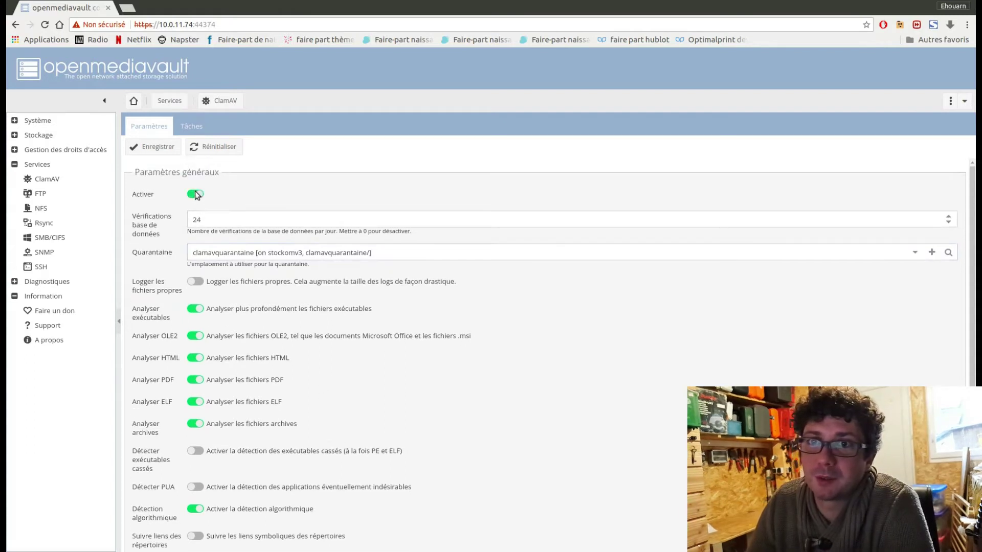
pyautogui.click(160, 148)
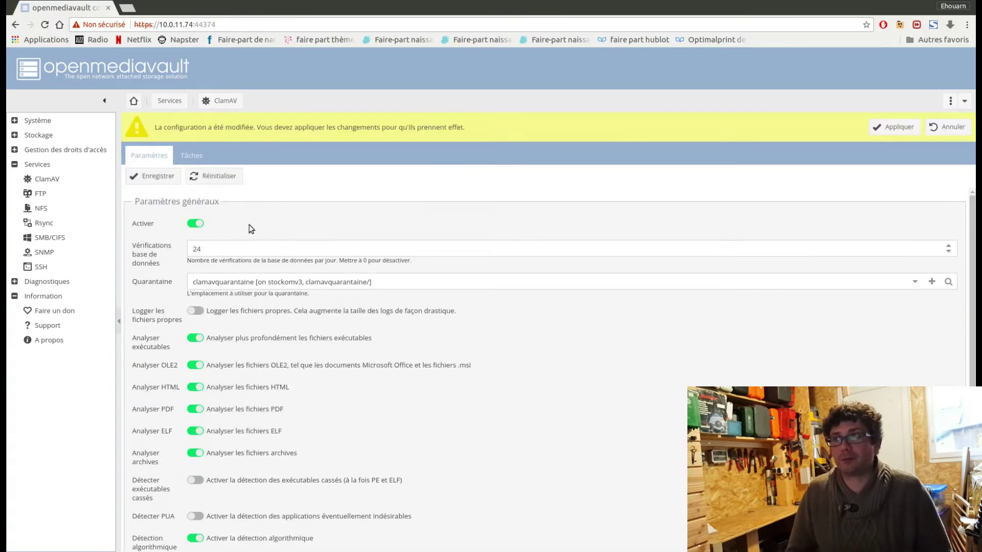
pyautogui.click(897, 126)
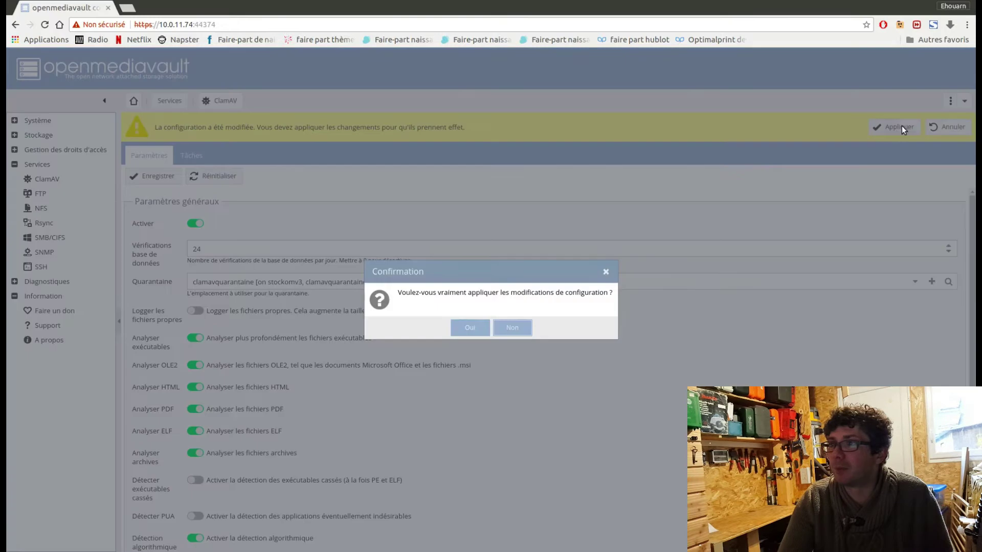
pyautogui.click(468, 326)
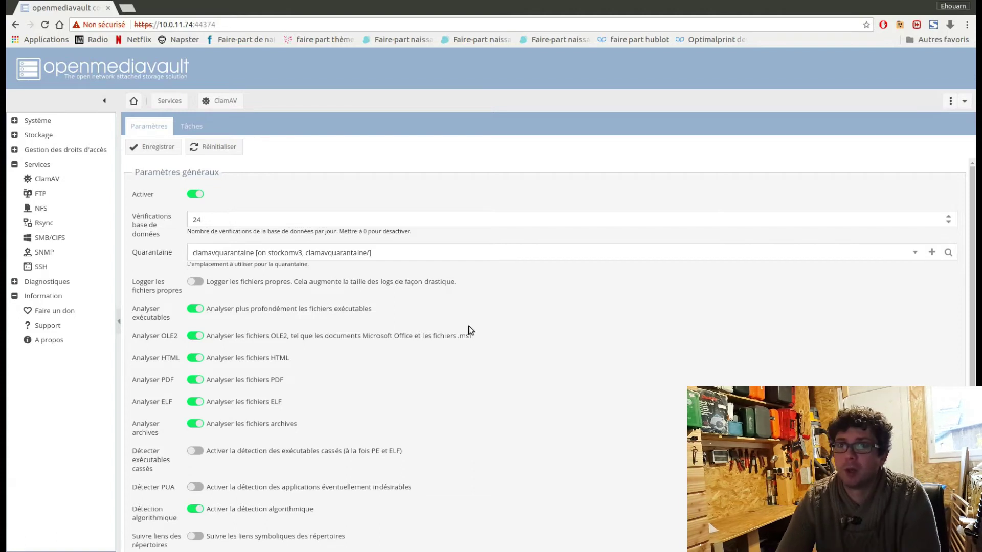
pyautogui.click(186, 132)
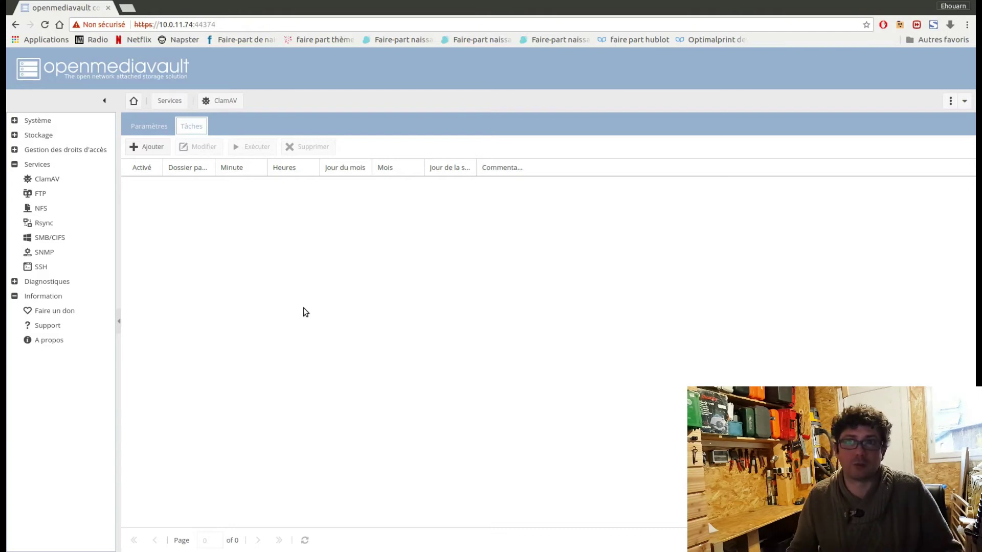
# Add a new scan task and browse the shared-folder list without choosing one
pyautogui.click(147, 148)
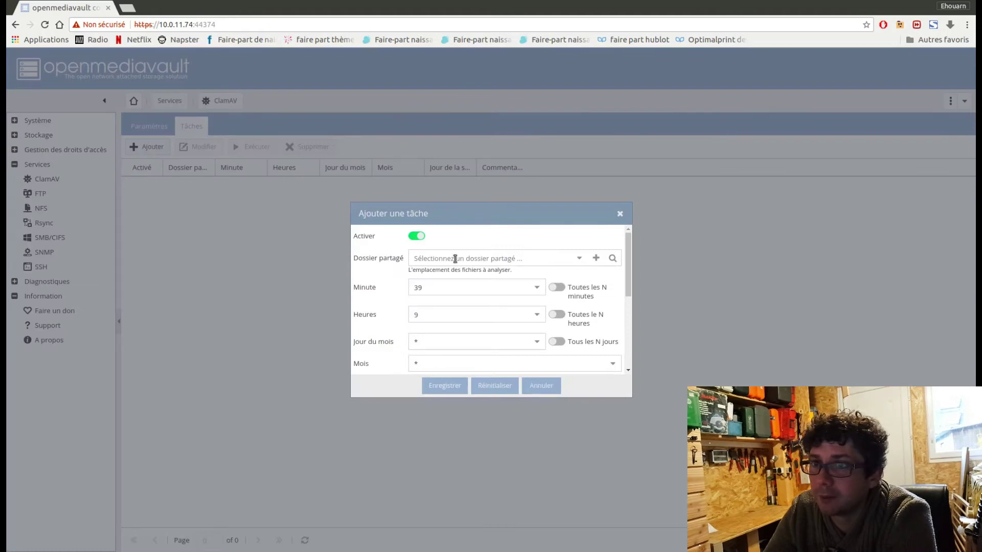
pyautogui.click(579, 261)
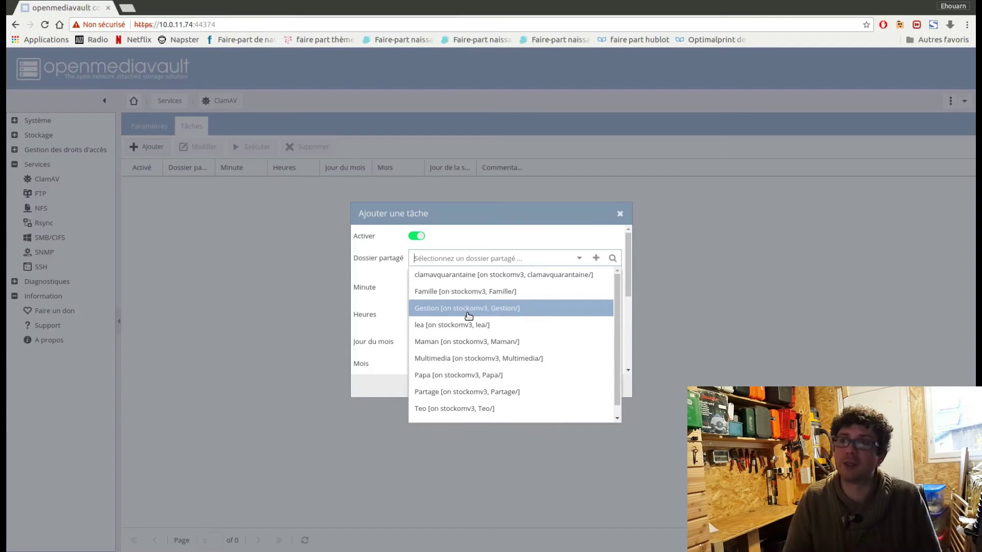
pyautogui.click(473, 246)
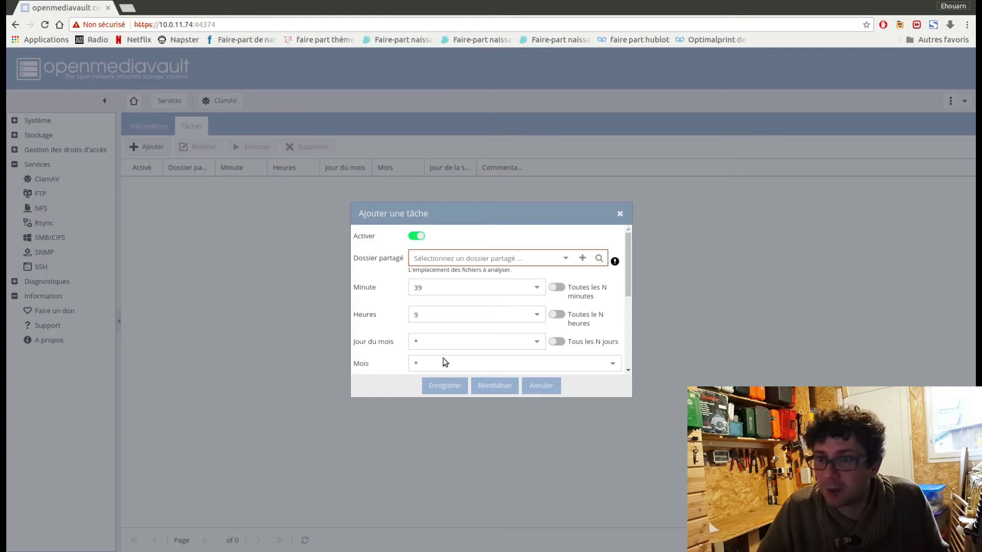
# Schedule the task on day 4 of the month for the Famille folder and save it
pyautogui.click(425, 367)
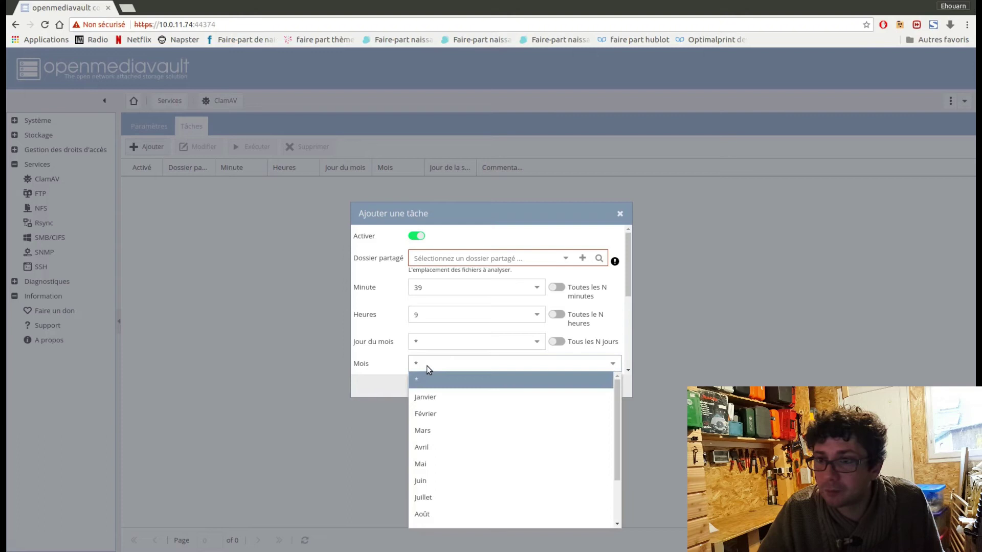
pyautogui.click(426, 367)
pyautogui.click(430, 348)
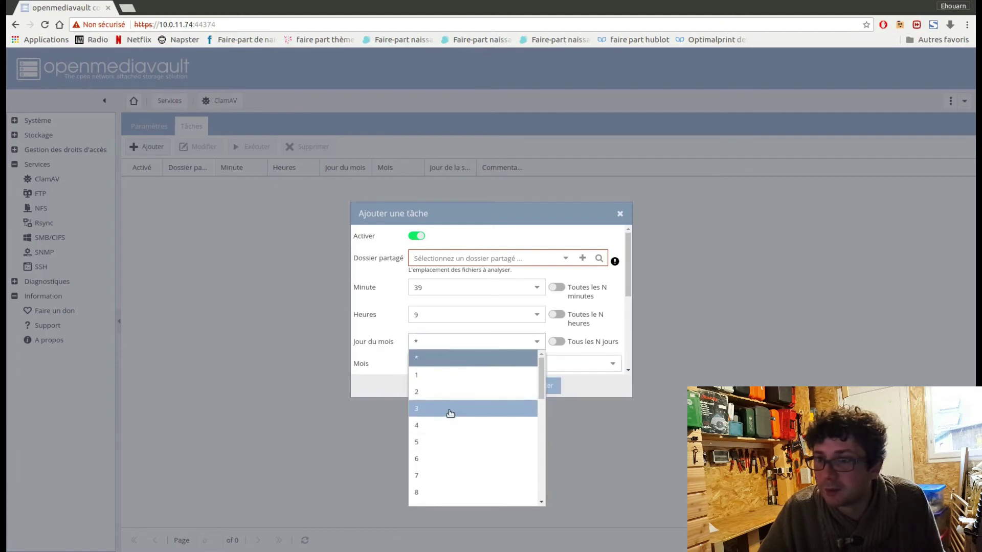
pyautogui.click(445, 426)
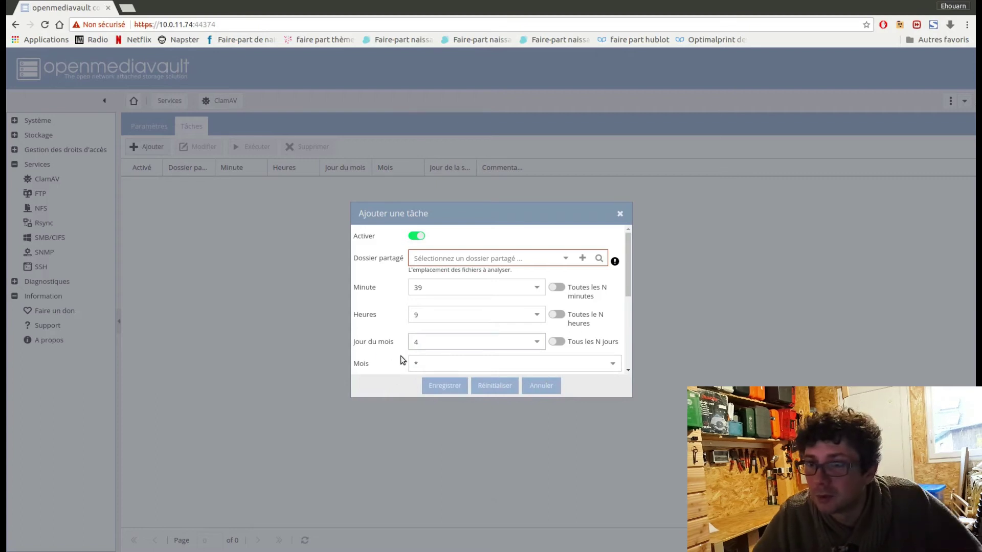
pyautogui.click(565, 258)
pyautogui.click(498, 287)
pyautogui.click(444, 386)
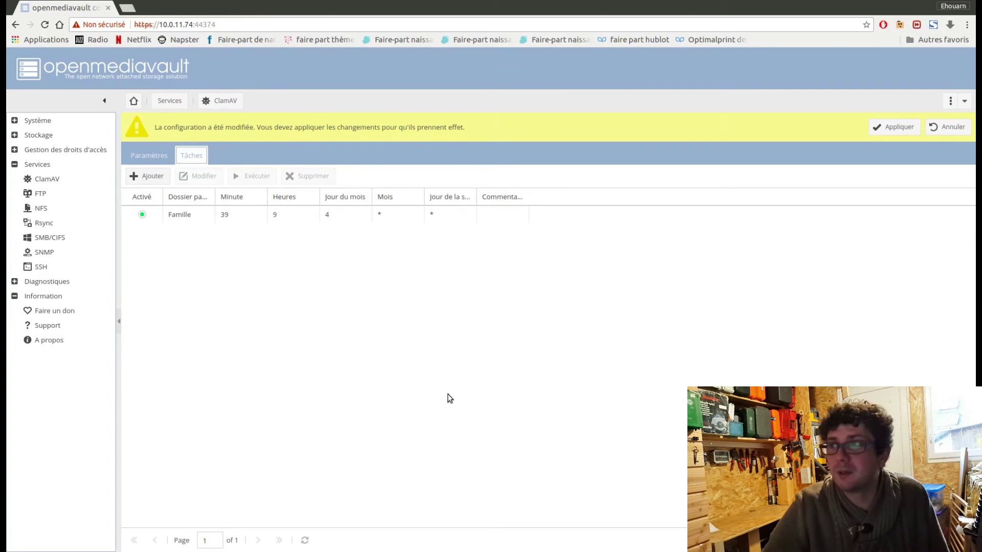
# Apply the Famille scan task, then delete it and apply the deletion
pyautogui.click(898, 131)
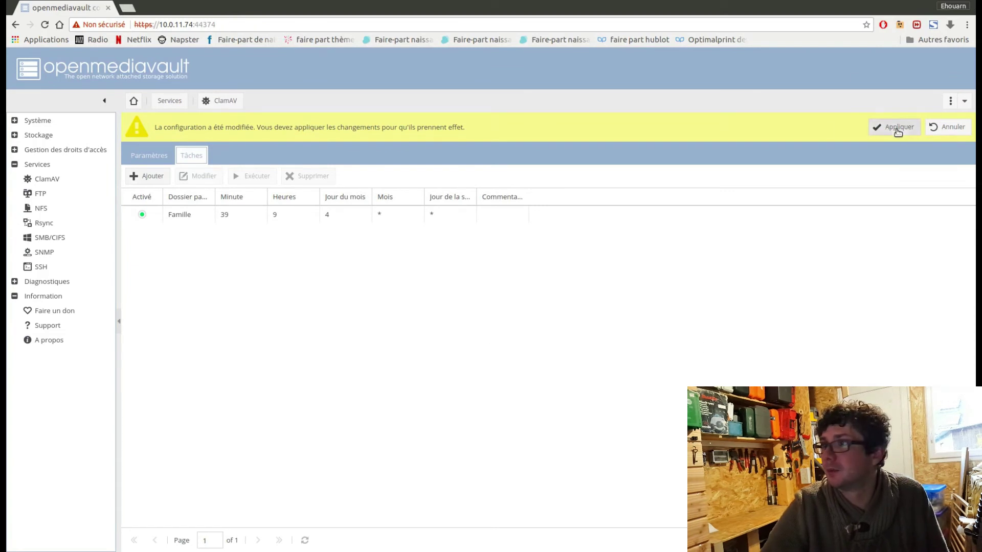
pyautogui.click(462, 328)
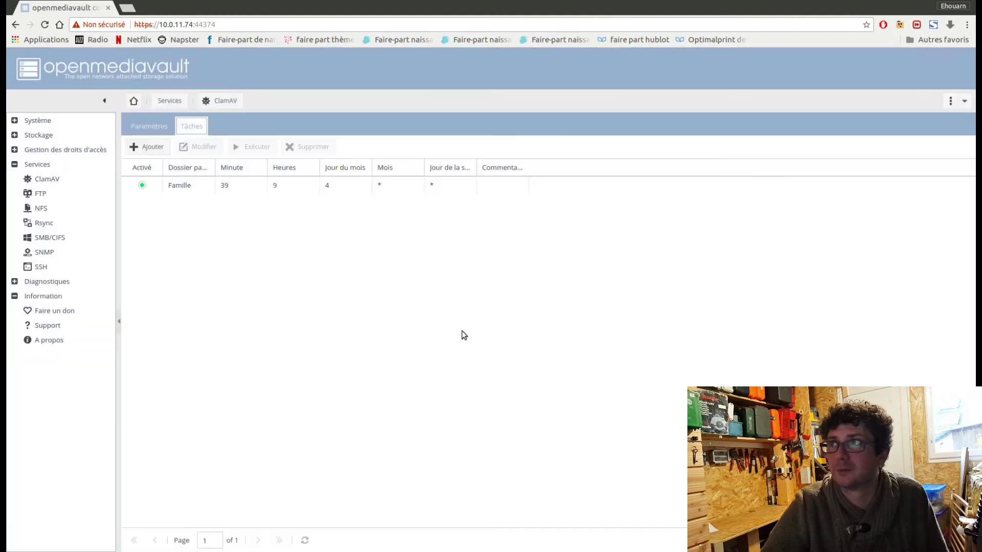
pyautogui.click(172, 190)
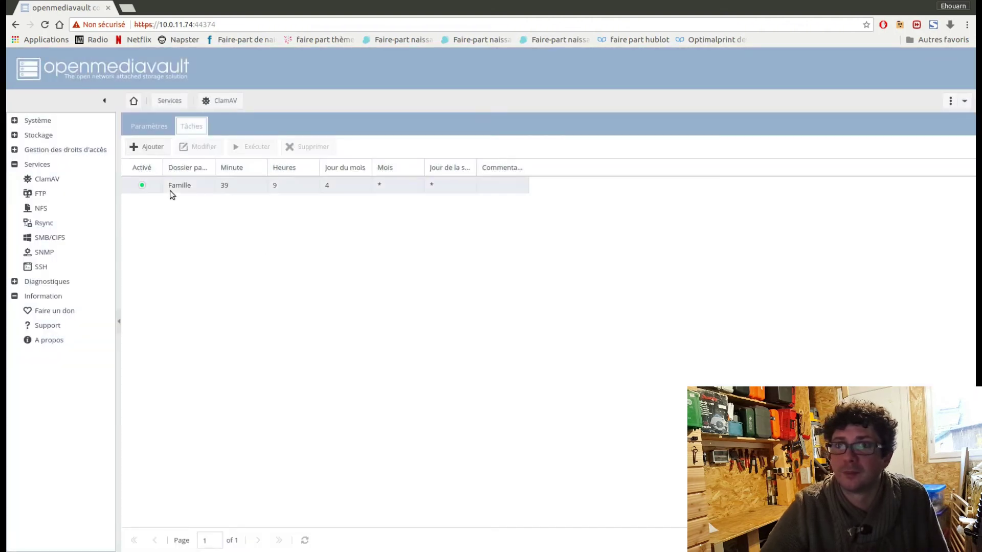
pyautogui.click(303, 148)
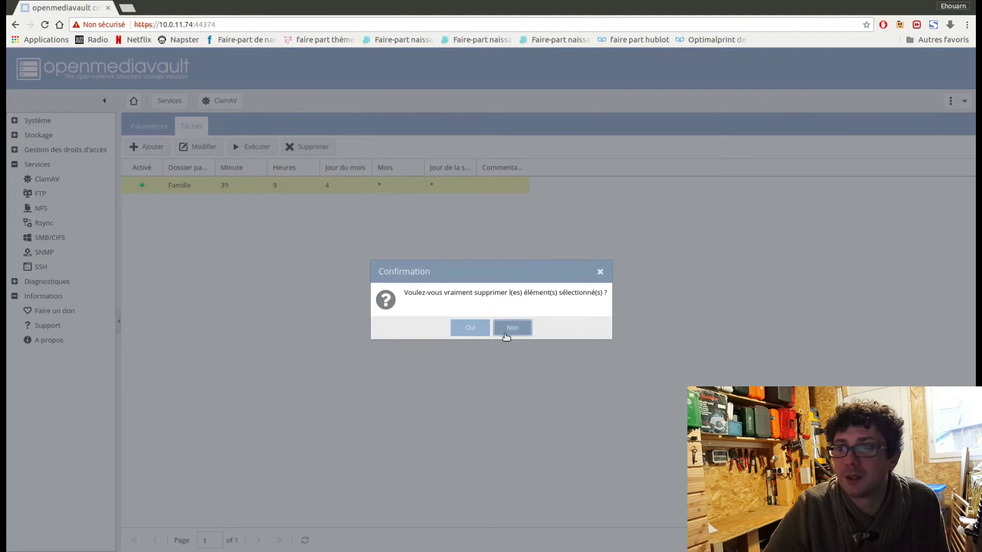
pyautogui.click(470, 328)
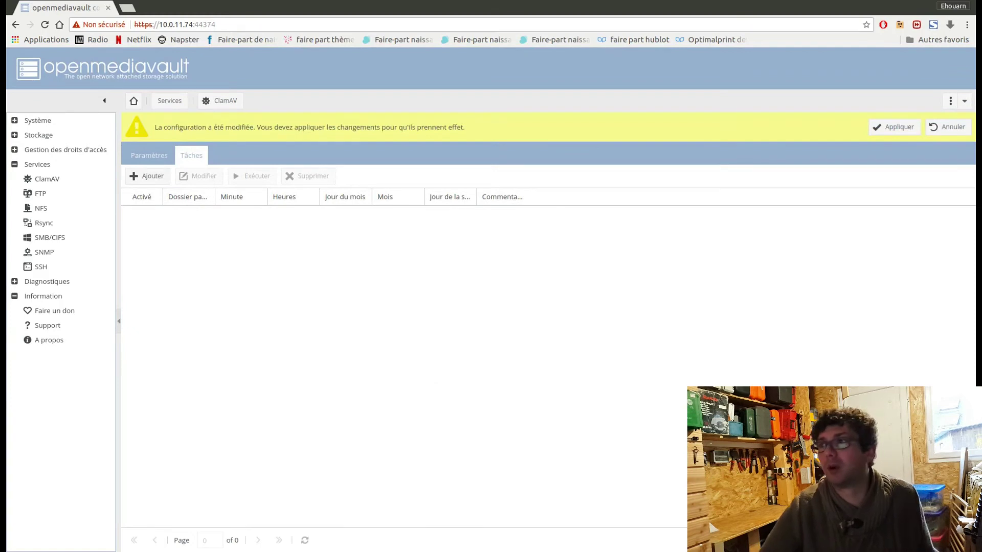
pyautogui.click(897, 128)
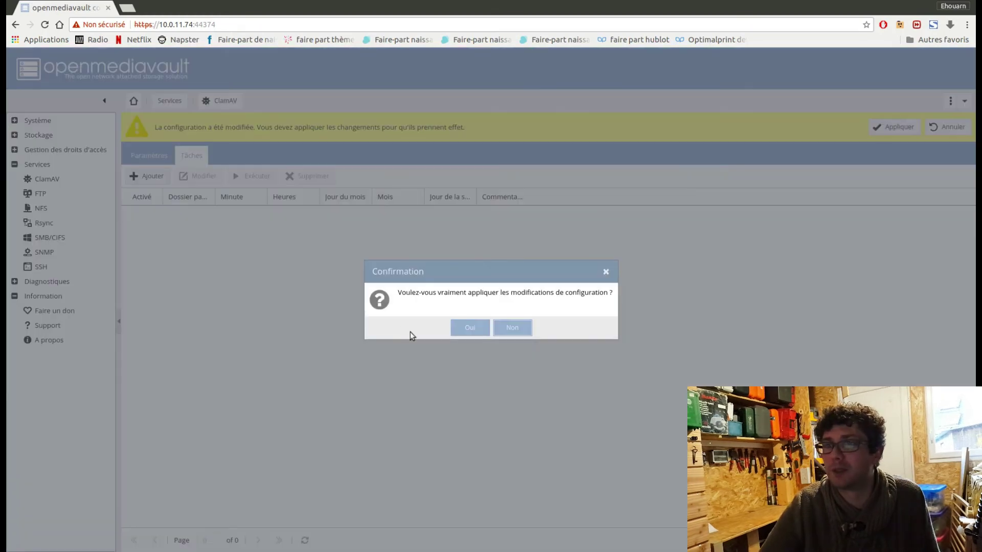
pyautogui.click(463, 328)
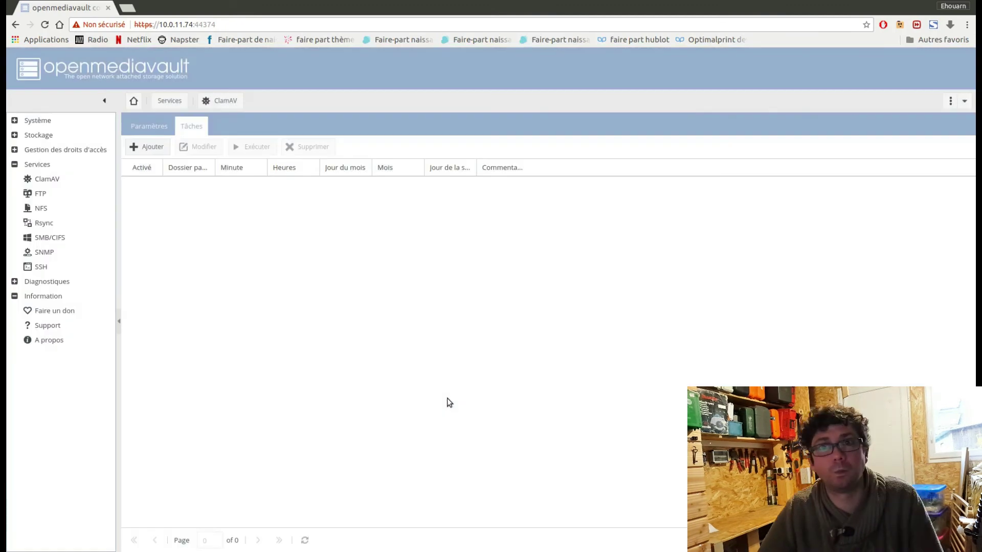
# From the ClamAV Paramètres tab, restart the NAS with Redémarrer and confirm with Oui
pyautogui.click(72, 179)
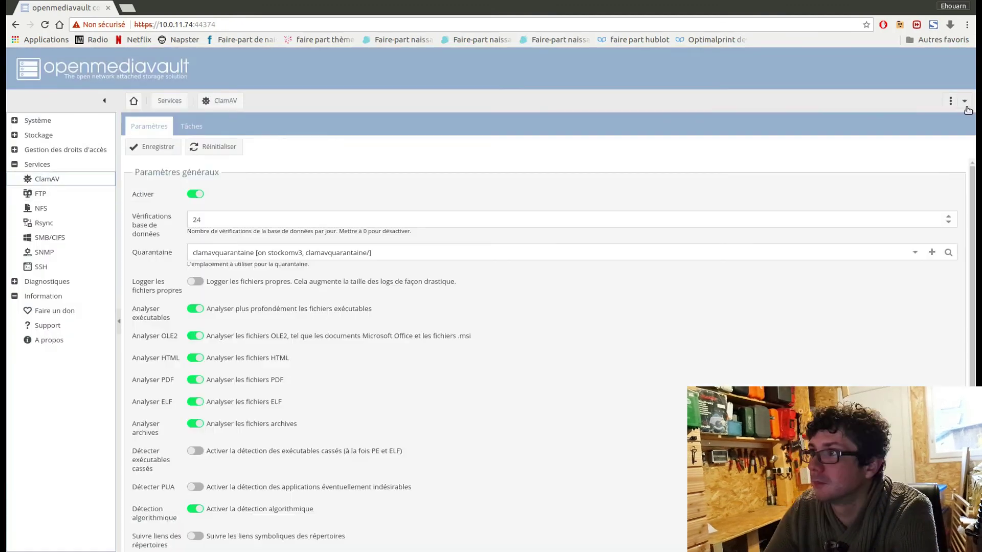
pyautogui.click(964, 102)
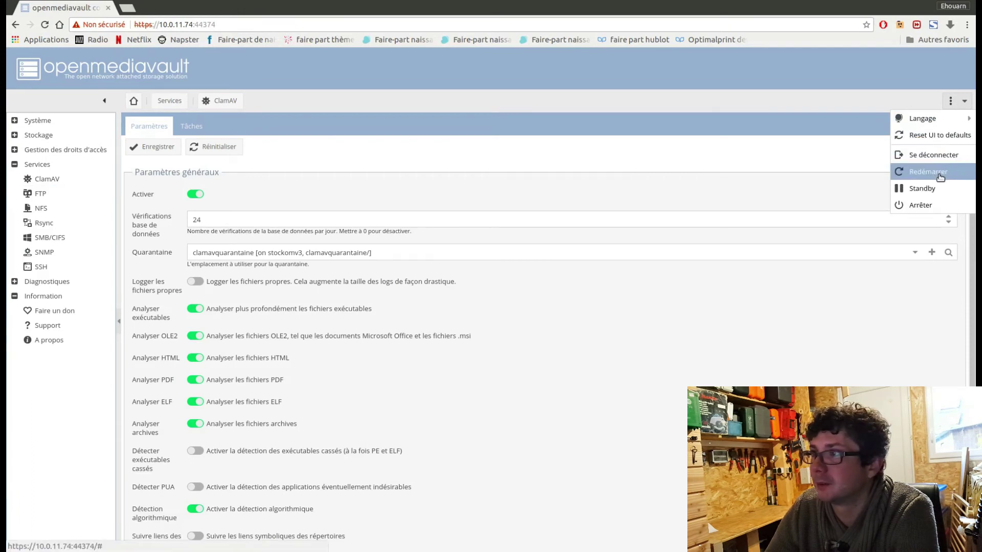
pyautogui.click(940, 175)
pyautogui.click(470, 327)
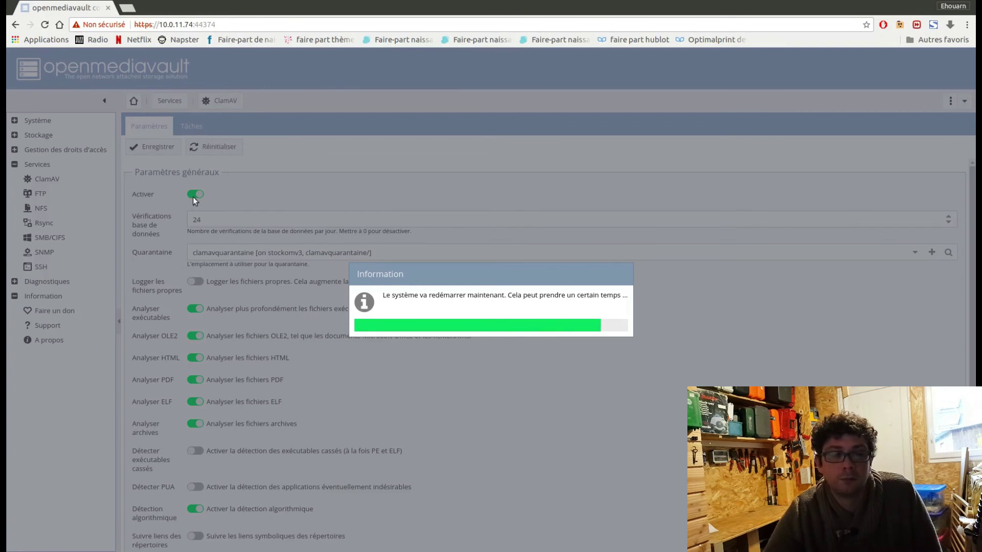
# Reload the openmediavault web page after the restart, confirming Actualiser
pyautogui.click(229, 25)
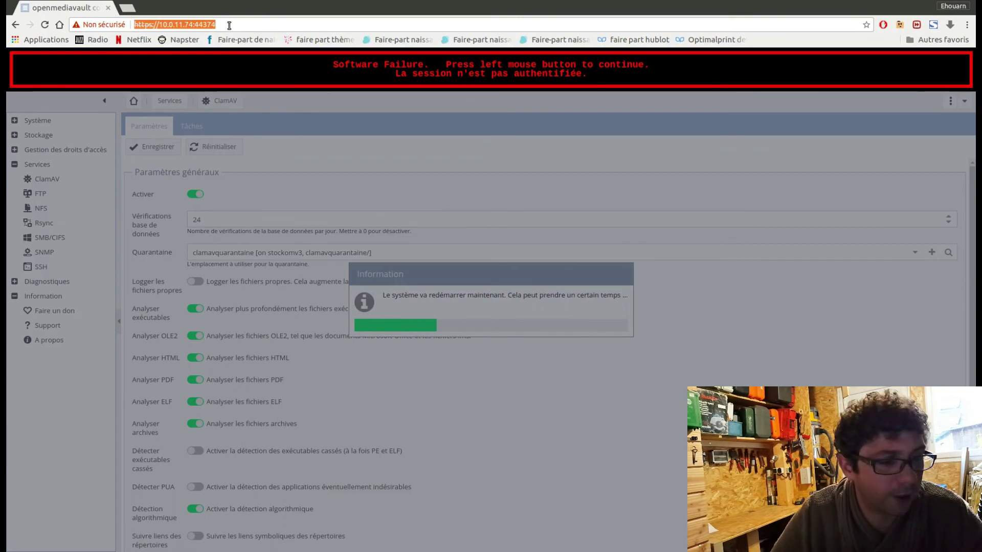
pyautogui.press('F5')
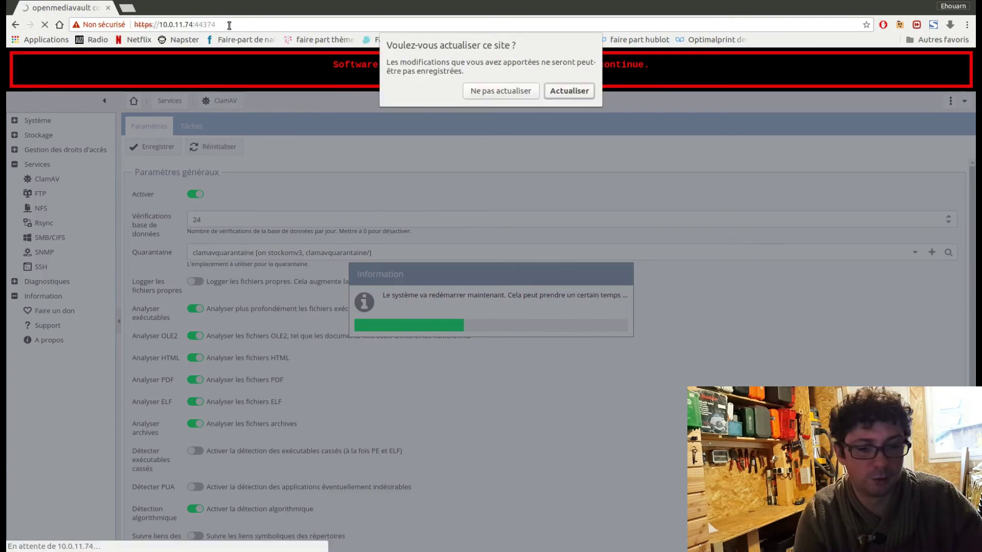
pyautogui.press('Return')
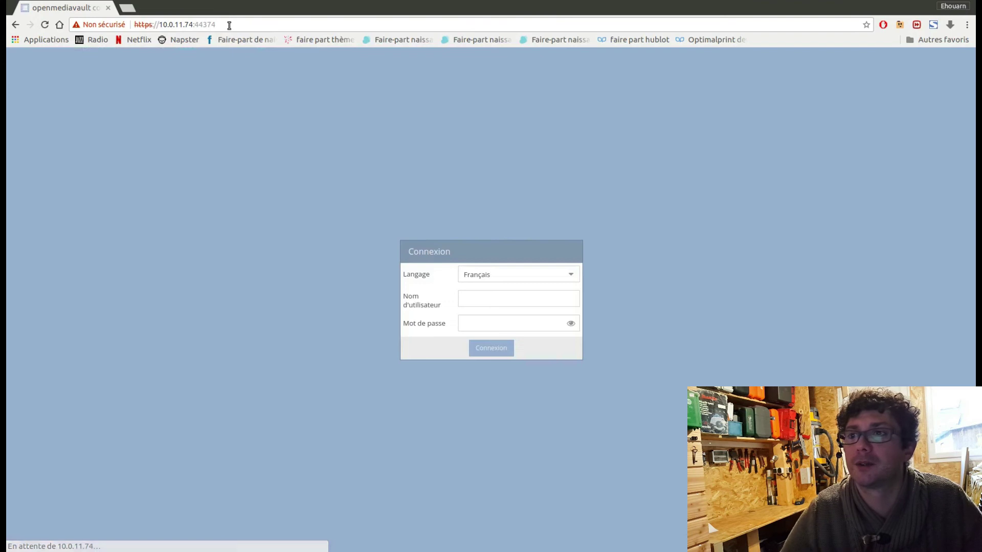
# Sign in with the administrator username and the account password
pyautogui.write('admin')
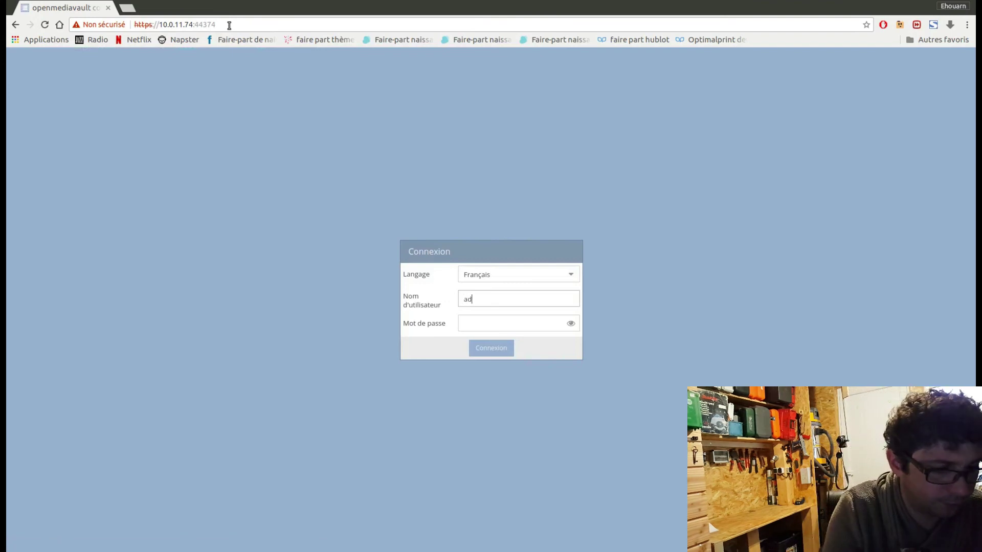
pyautogui.press('Tab')
pyautogui.write('o')
pyautogui.press('Return')
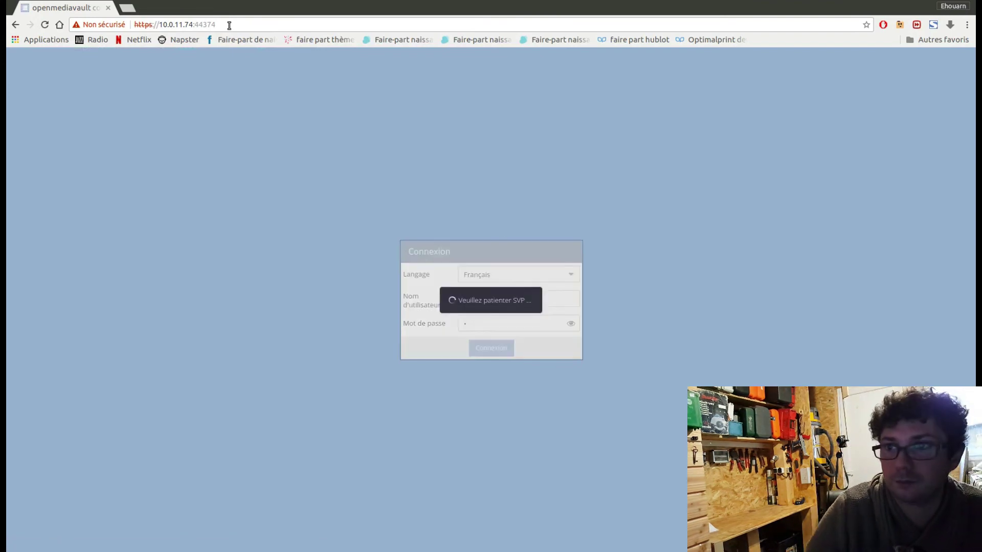